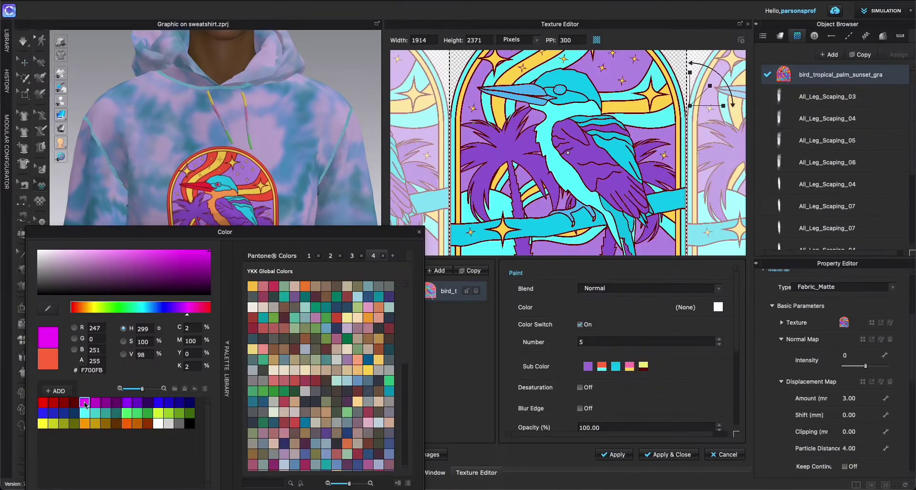
Step: Preview magenta, blue, green and dark red, then yellow-green as the bird body's replacement colour
left_click(84, 402)
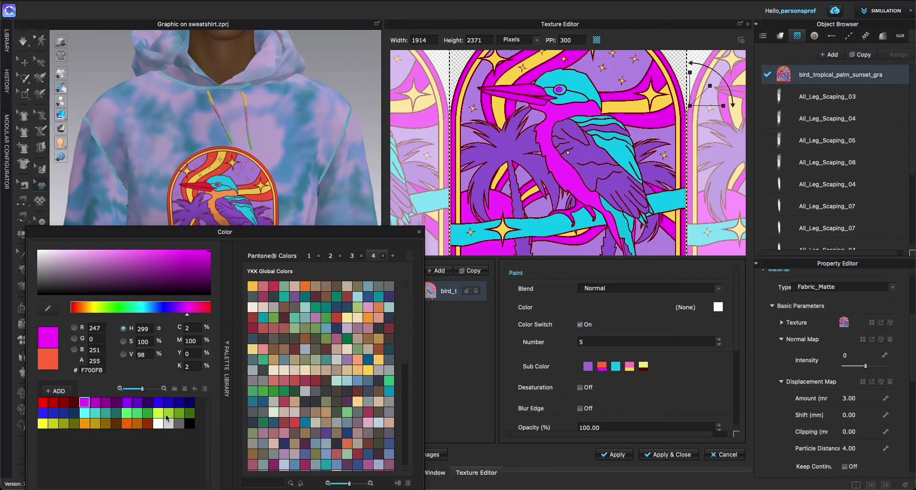
left_click(158, 403)
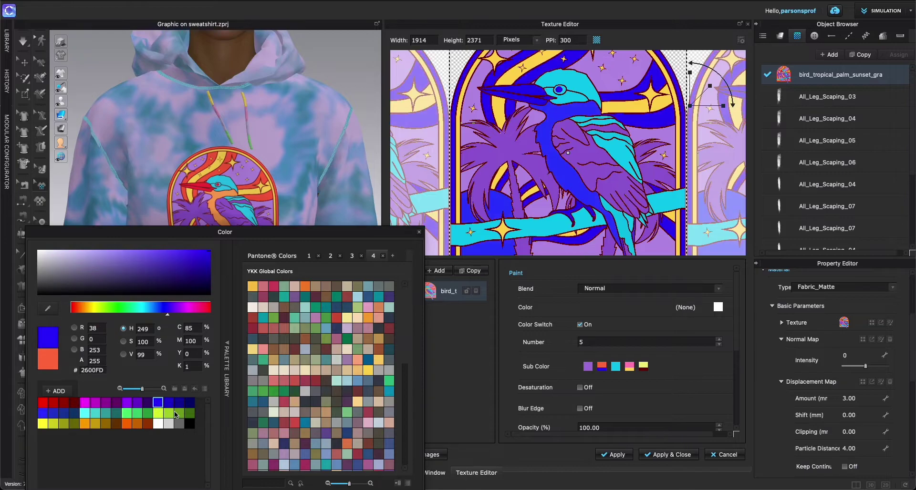
left_click(178, 413)
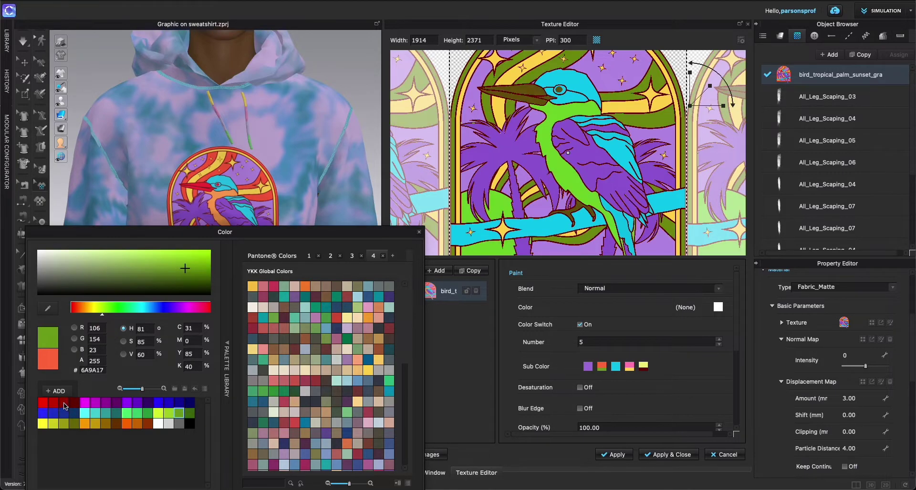
left_click(53, 403)
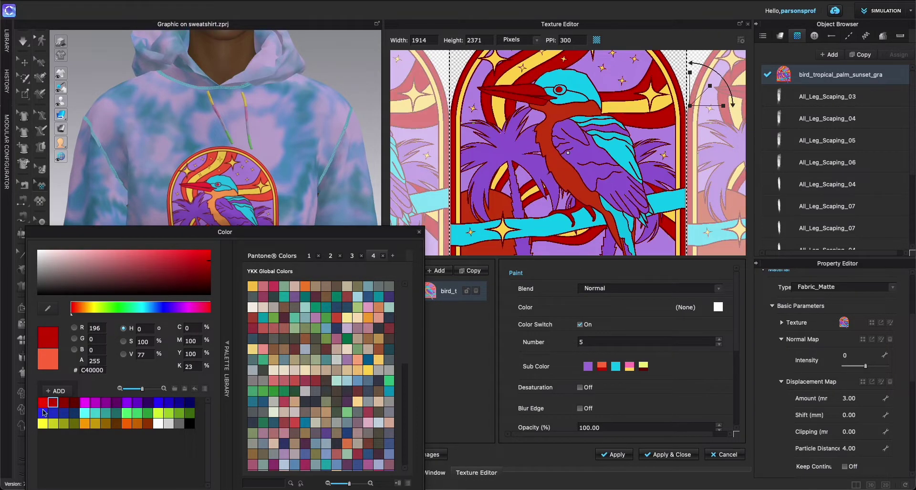
left_click(54, 424)
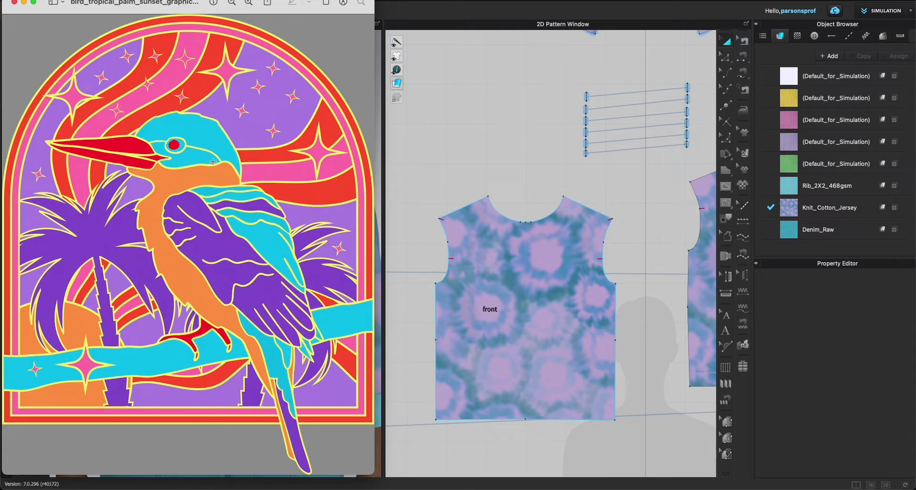
Step: Bring the tie-dye hoodie project in CLO 3D back to the front
left_click(503, 146)
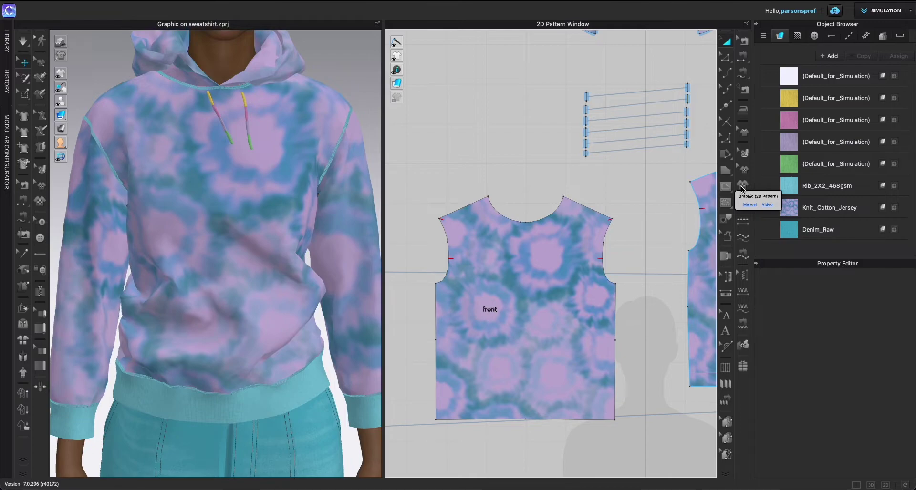
Step: Load bird_tropical_palm_sunset_graphic.png from the Desktop with the Graphic (2D Pattern) tool
left_click(743, 186)
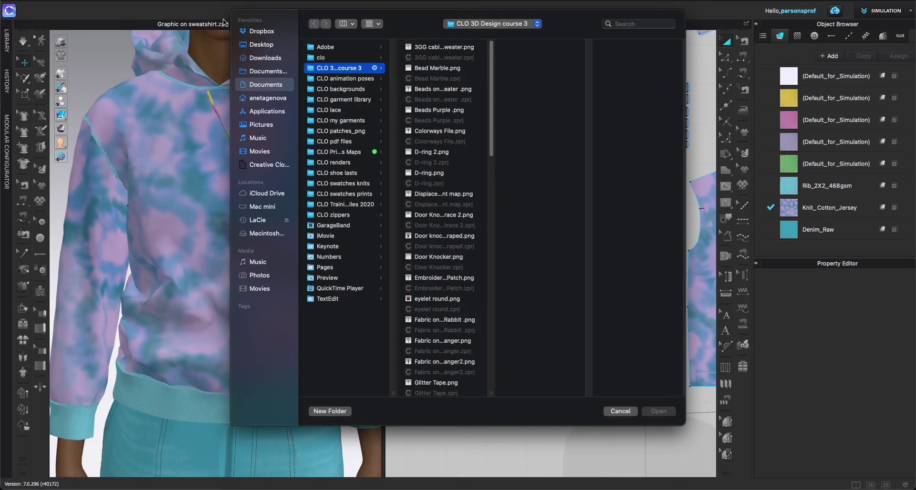
left_click(256, 45)
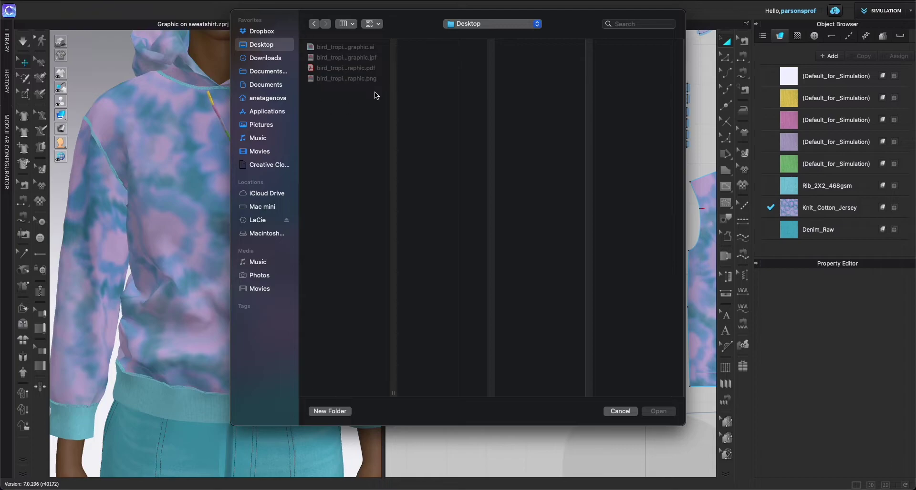
left_click(347, 79)
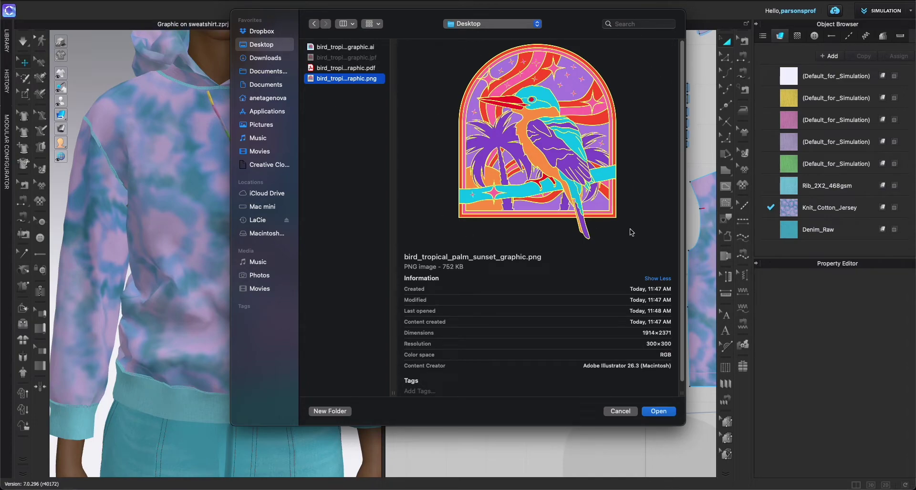
left_click(662, 413)
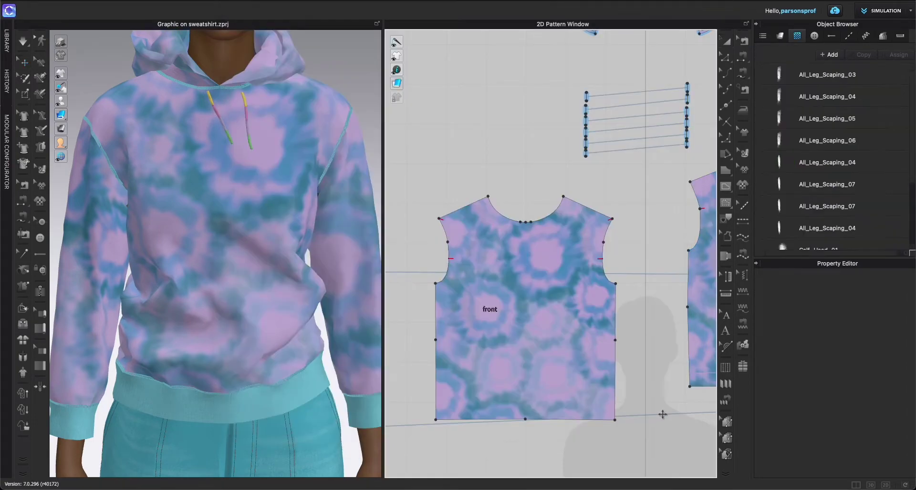
Step: Place the bird graphic on the front pattern at 6.380 × 7.903 in and select it
left_click(526, 301)
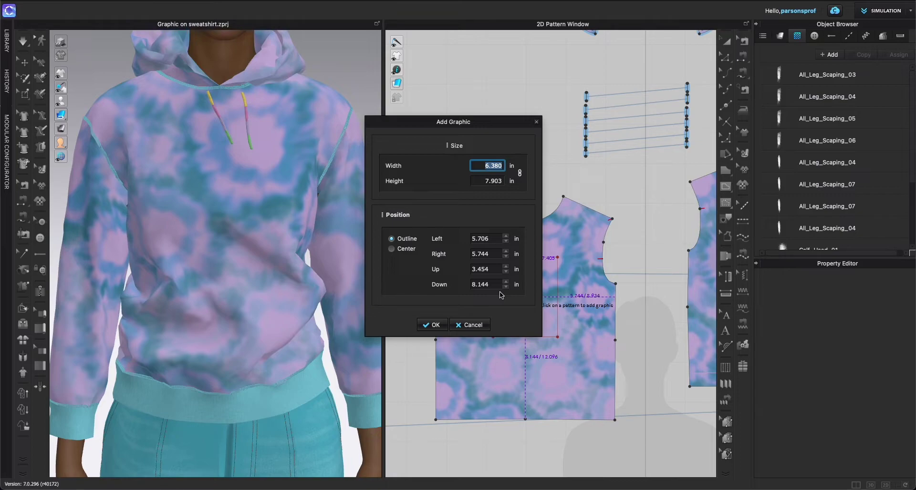
left_click(435, 326)
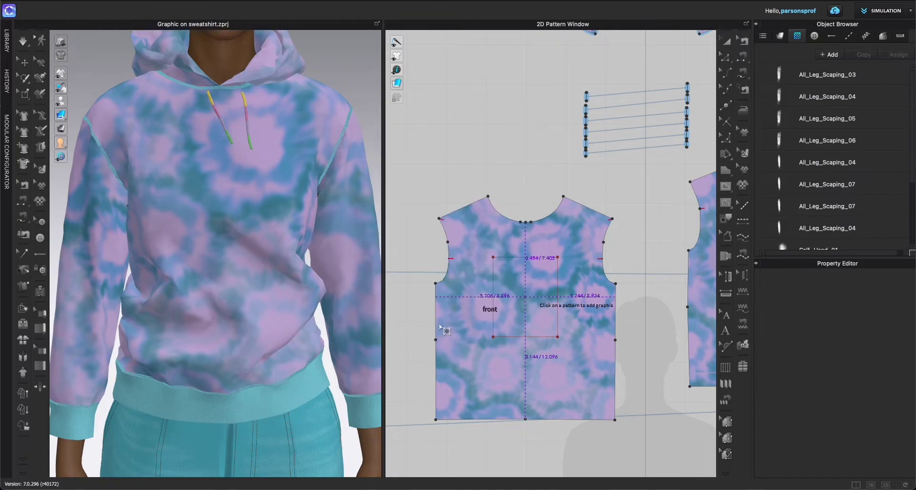
left_click(526, 300)
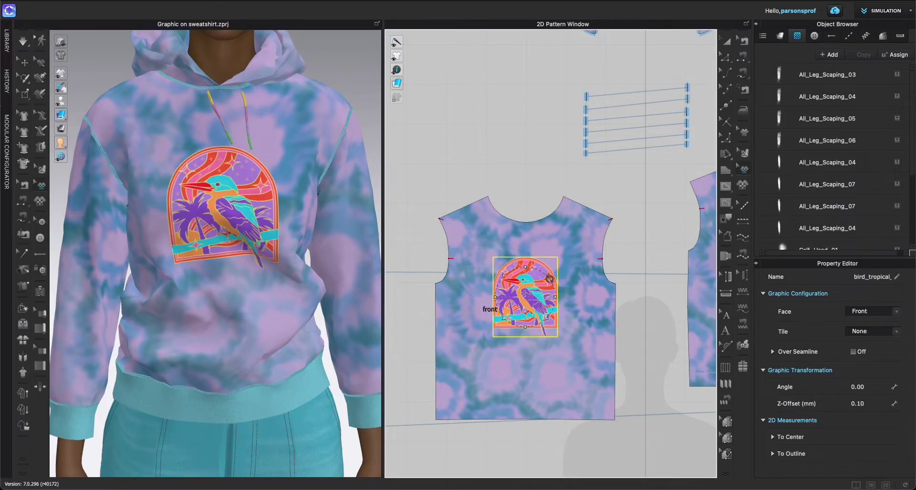
Step: Scale up the bird graphic on the front piece and set its rotation to -0.79 degrees
scroll(528, 297, "up", 3)
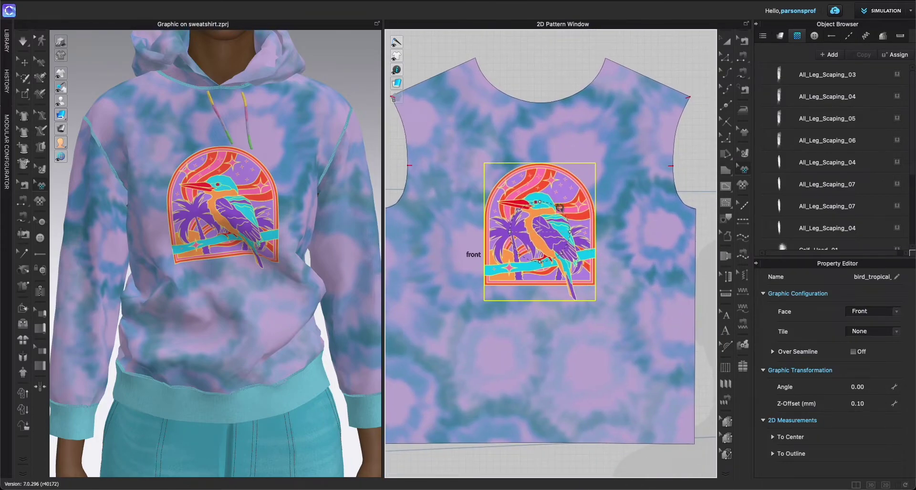
left_click_drag(560, 210, 566, 214)
left_click(567, 214)
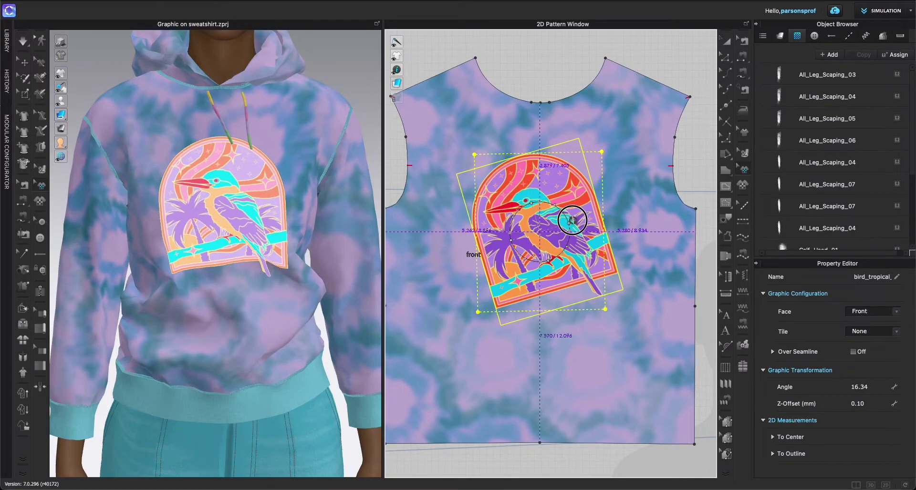
key("ctrl+z")
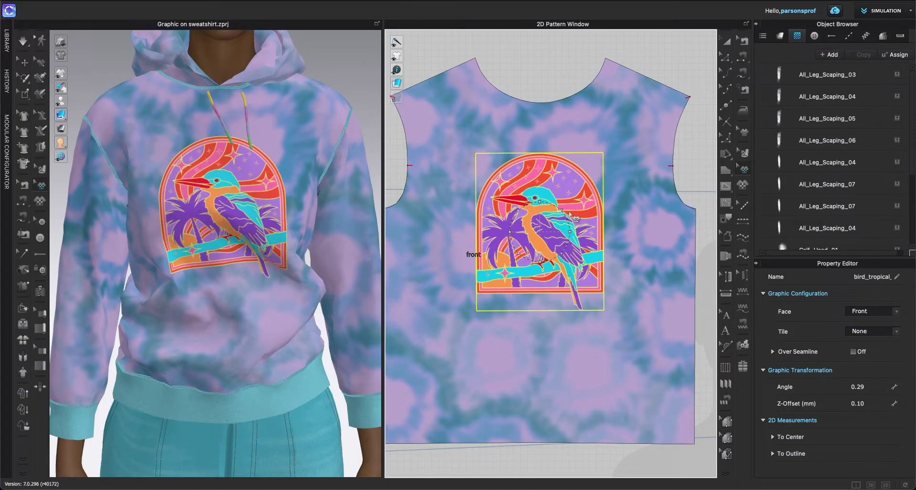
left_click(568, 216)
left_click_drag(567, 216, 567, 215)
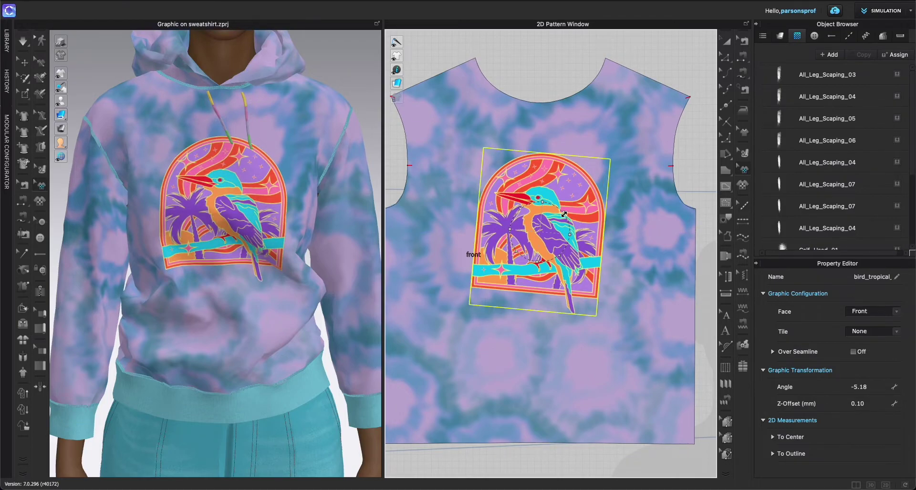
left_click(566, 212)
left_click_drag(566, 212, 567, 224)
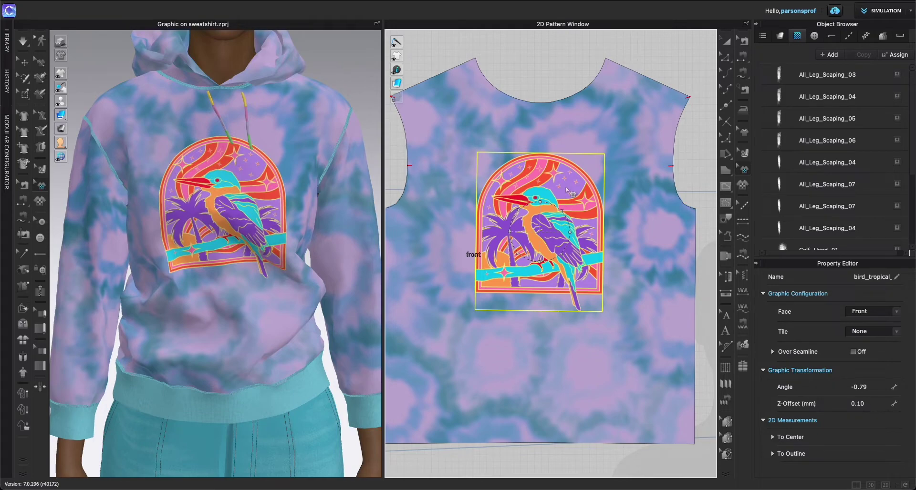
scroll(562, 226, "down", 2)
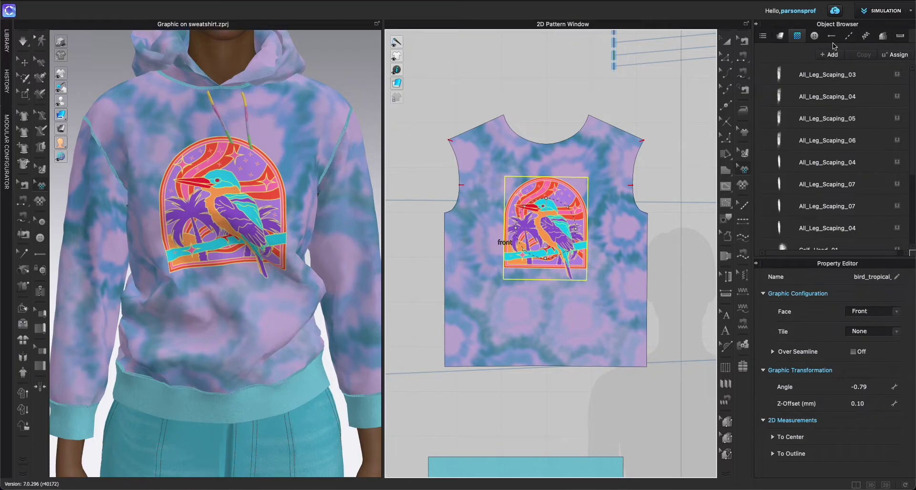
Step: Move bird_tropical to the top of the Graphic list and show its Fabric_Matte material properties
left_click(780, 36)
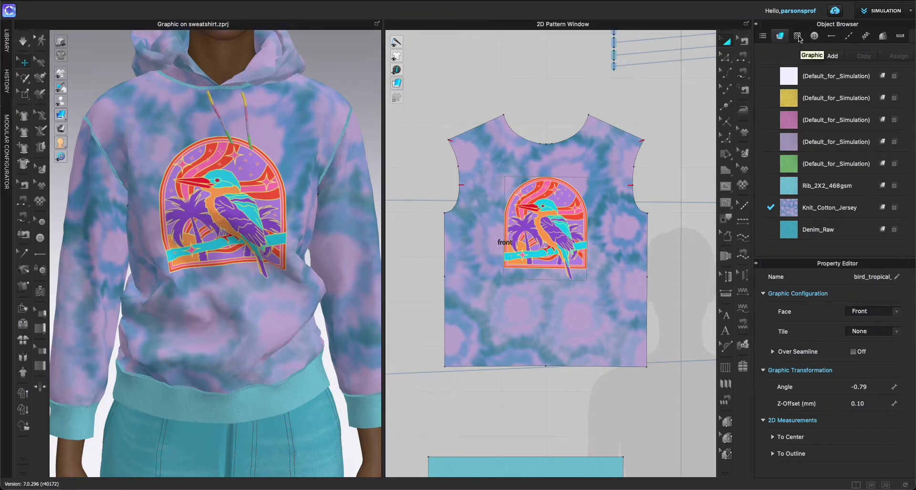
left_click(797, 37)
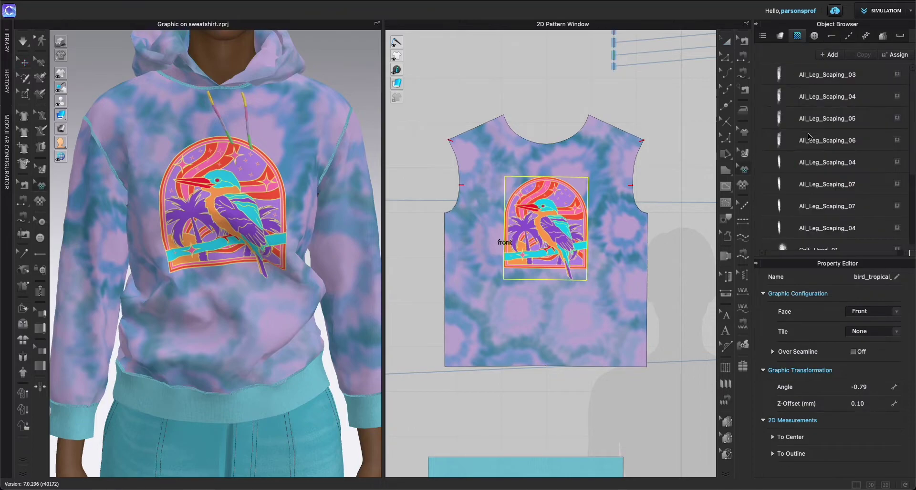
scroll(833, 182, "up", 4)
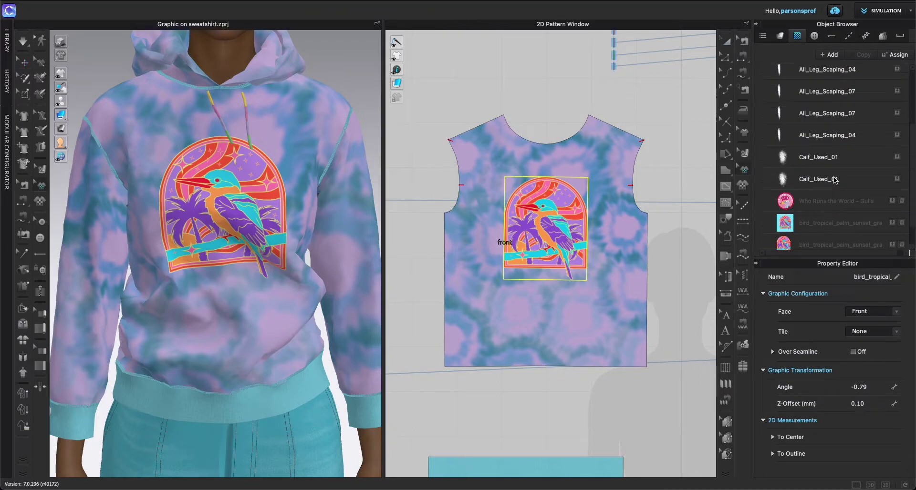
scroll(829, 154, "down", 5)
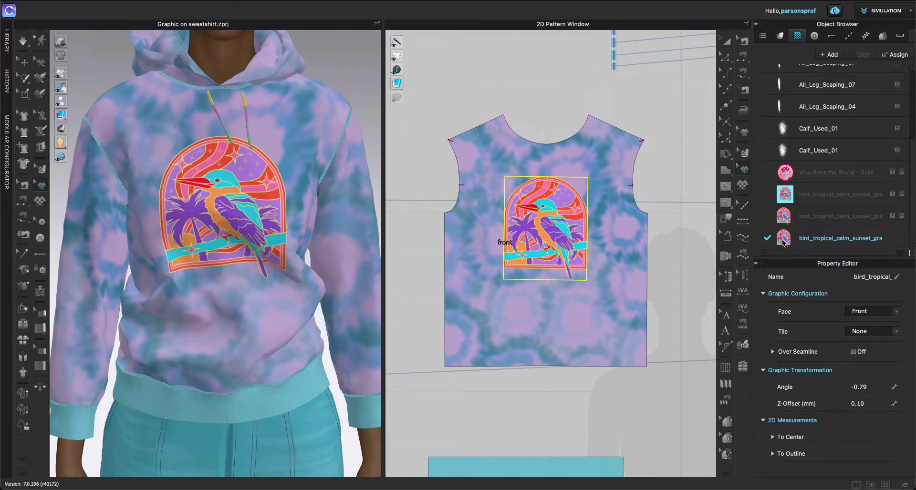
left_click_drag(841, 240, 820, 238)
left_click_drag(826, 66, 824, 162)
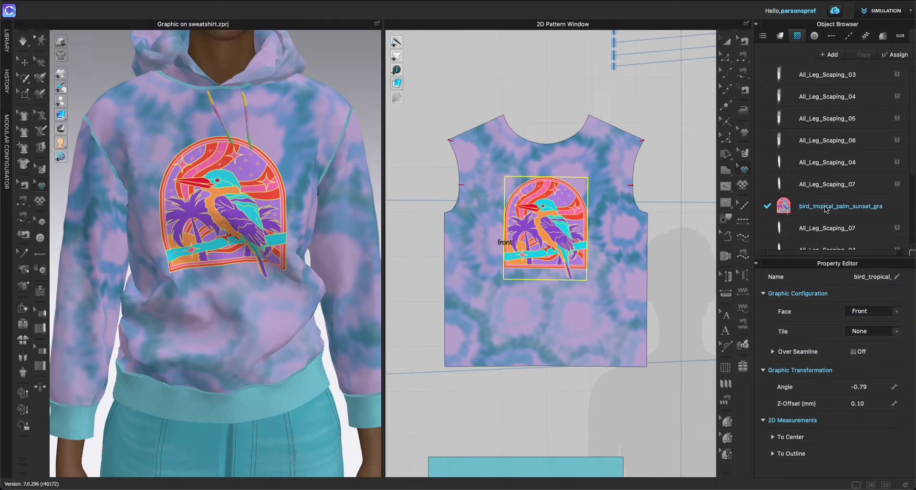
left_click_drag(827, 209, 826, 72)
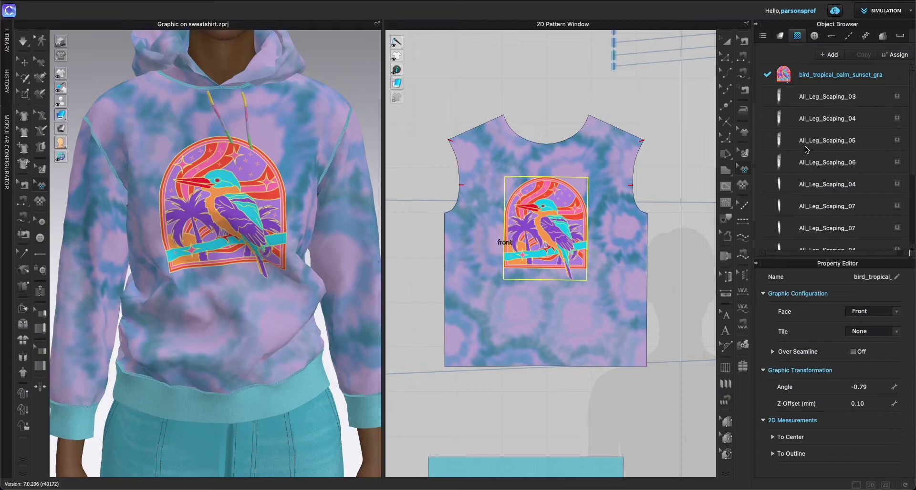
left_click(900, 78)
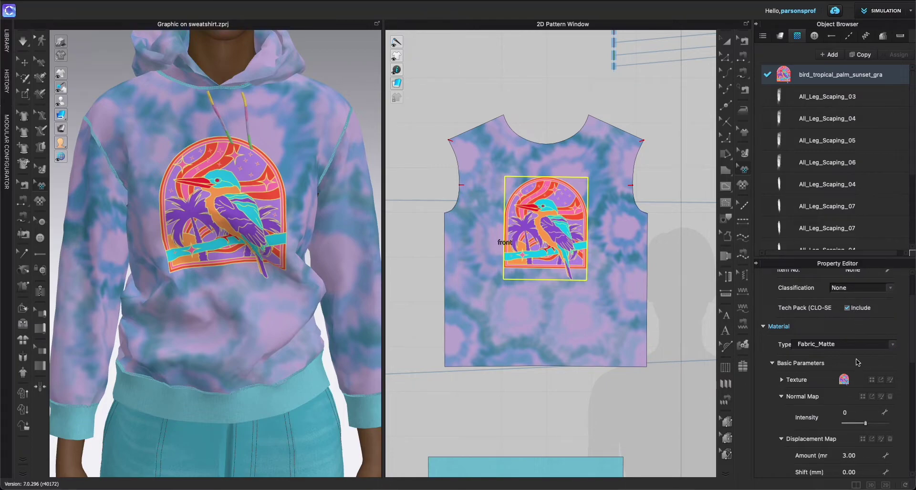
Step: Open the bird graphic's 1914 × 2371 px texture in the Texture Editor from the Texture property
scroll(851, 365, "down", 3)
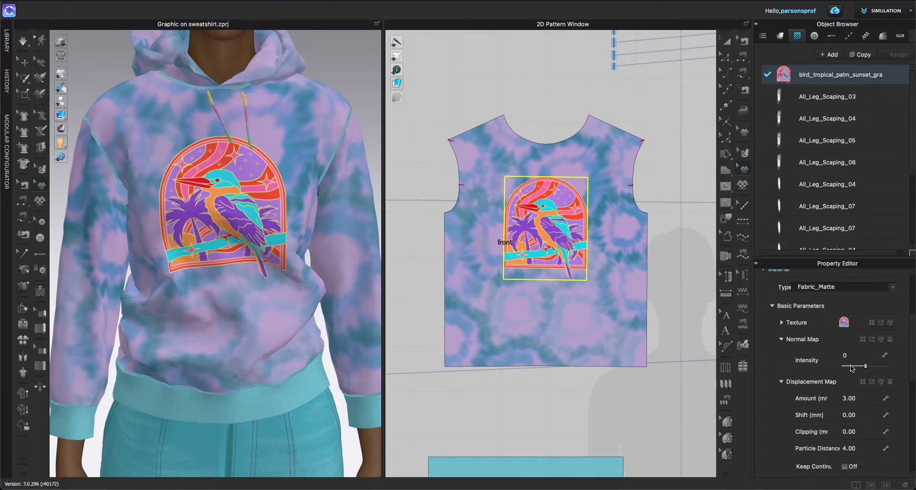
left_click(890, 324)
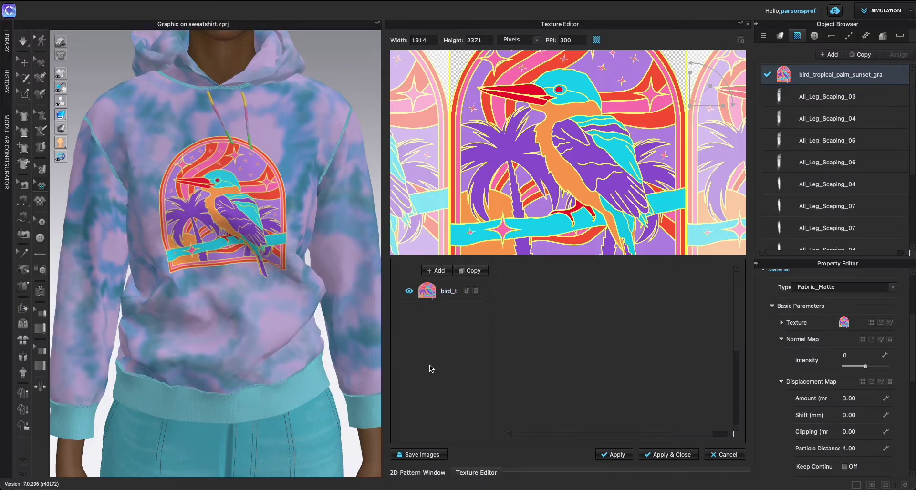
Step: Select the bird_t layer and enable Color Switch in its Paint settings
left_click(439, 294)
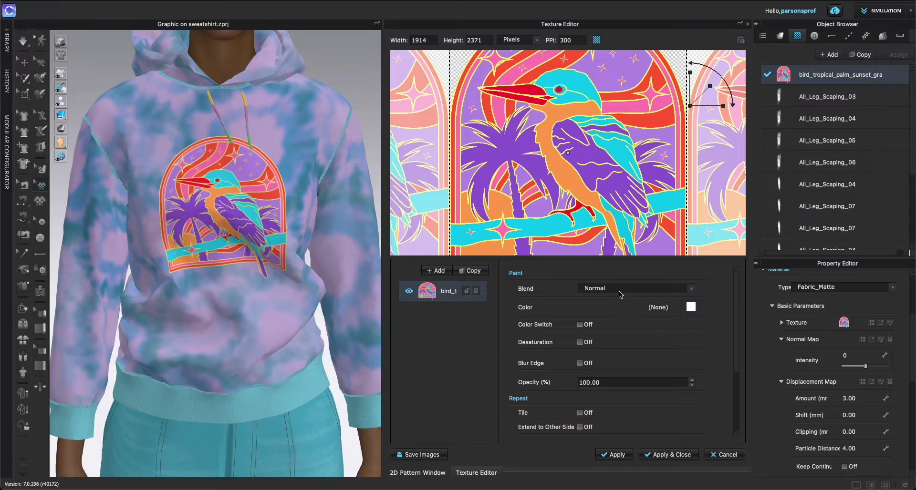
left_click(580, 325)
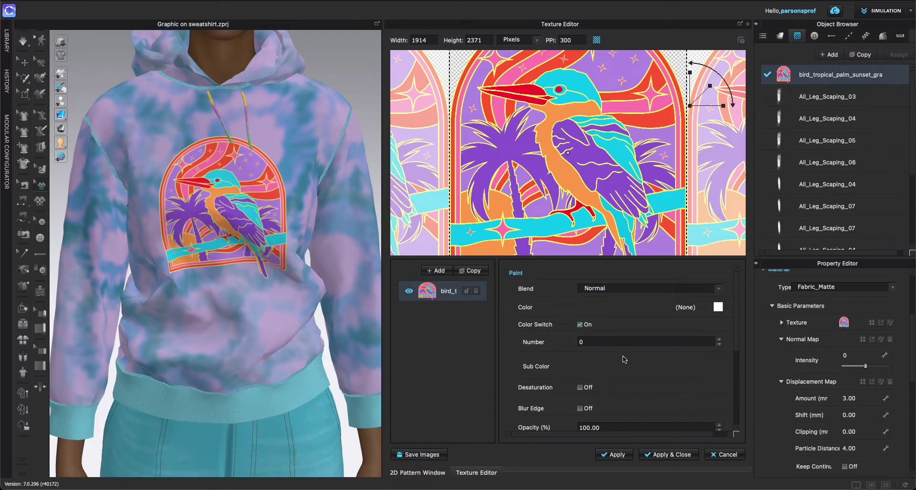
Step: Set the Color Switch Number to 5 for the bird texture
left_click(597, 339)
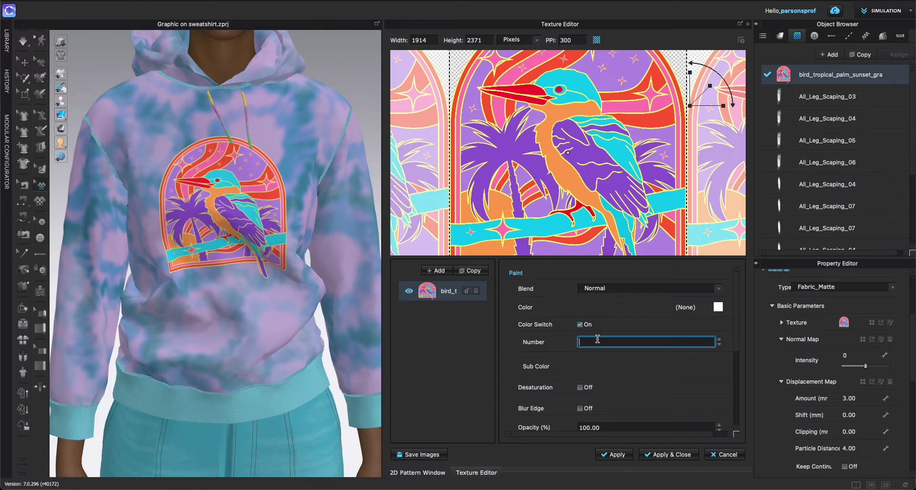
type("5")
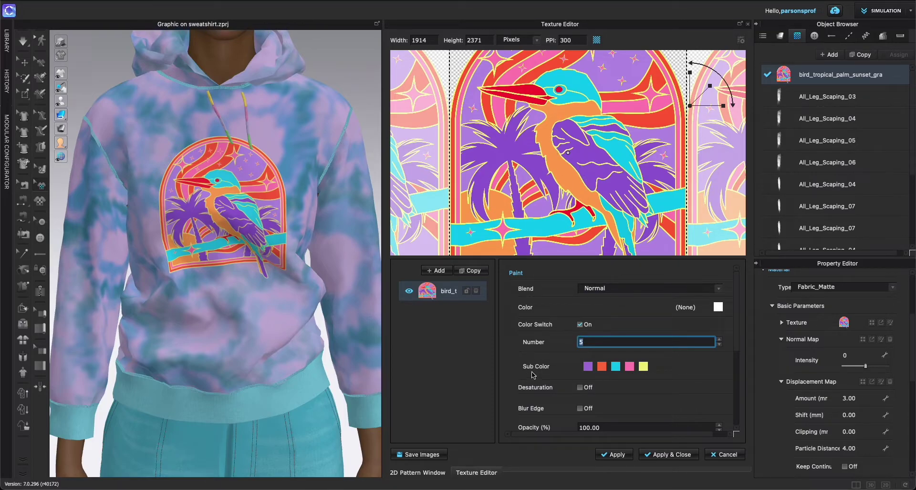
Step: Open the yellow (EFEE71) sub colour's picker, move it aside and scroll the YKK Global Colors palette
left_click(644, 366)
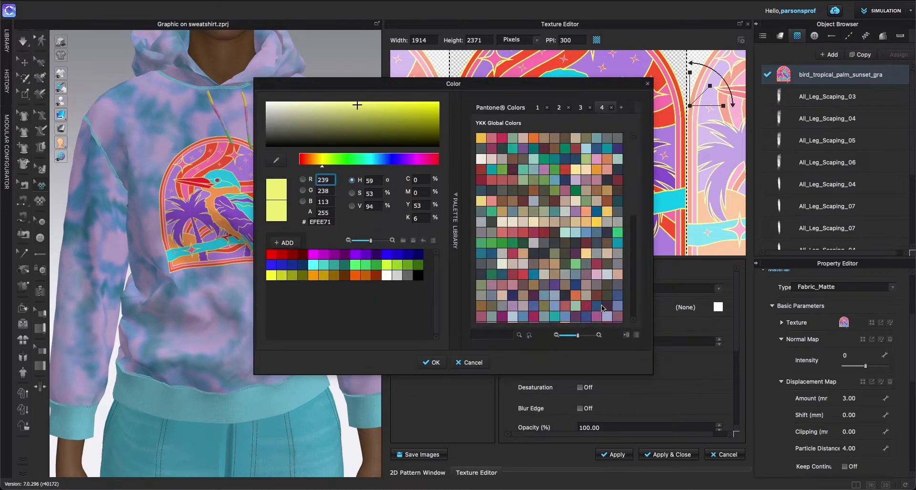
mouse_move(508, 79)
left_mouse_down()
mouse_move(318, 205)
mouse_move(293, 142)
mouse_move(274, 129)
mouse_move(290, 210)
mouse_move(293, 201)
left_mouse_up()
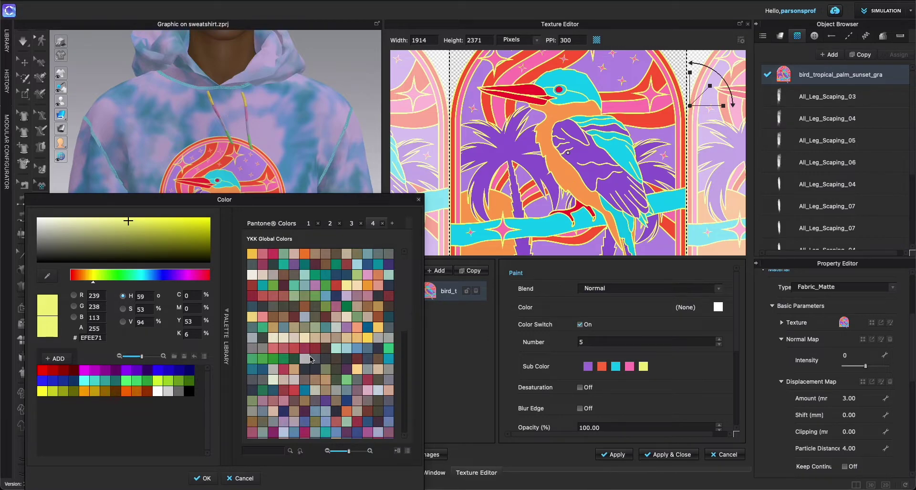
scroll(310, 358, "down", 1)
scroll(338, 359, "down", 2)
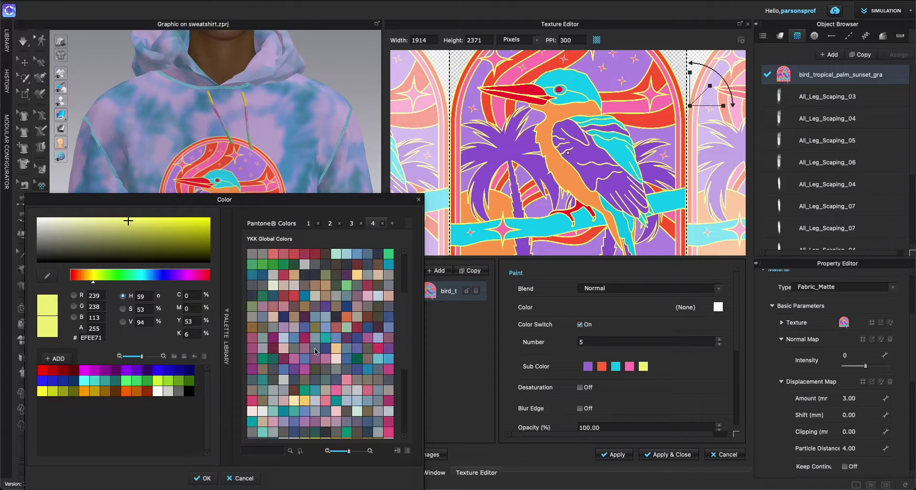
Step: Preview violet, magenta, dark red, blue, yellow-green, teal, orange and red-brown on the outline, ending on dark purple
left_click(146, 371)
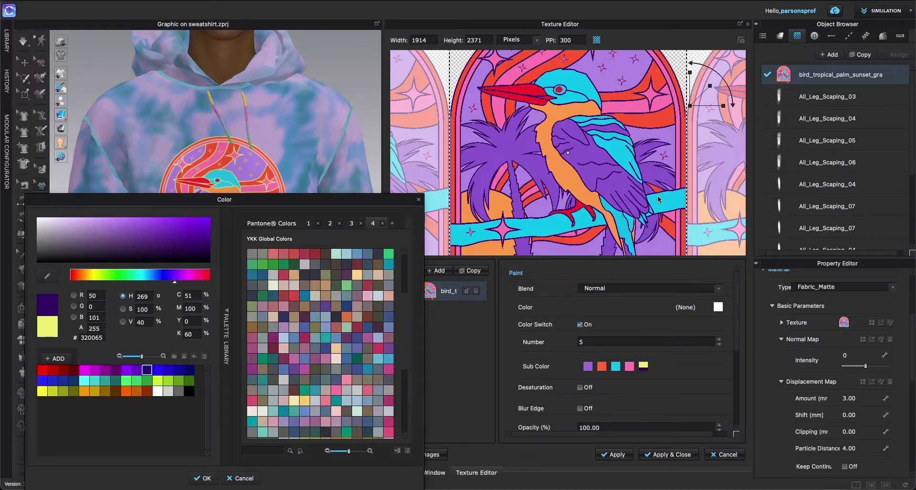
left_click(83, 372)
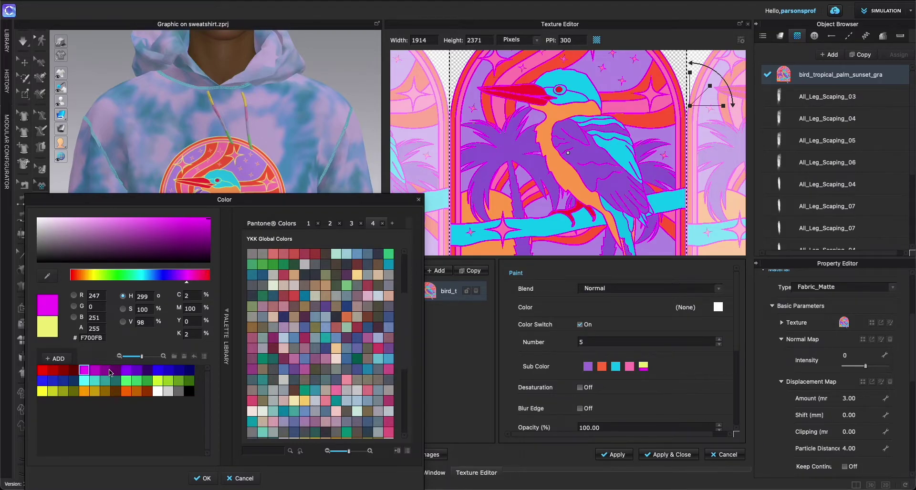
left_click(74, 370)
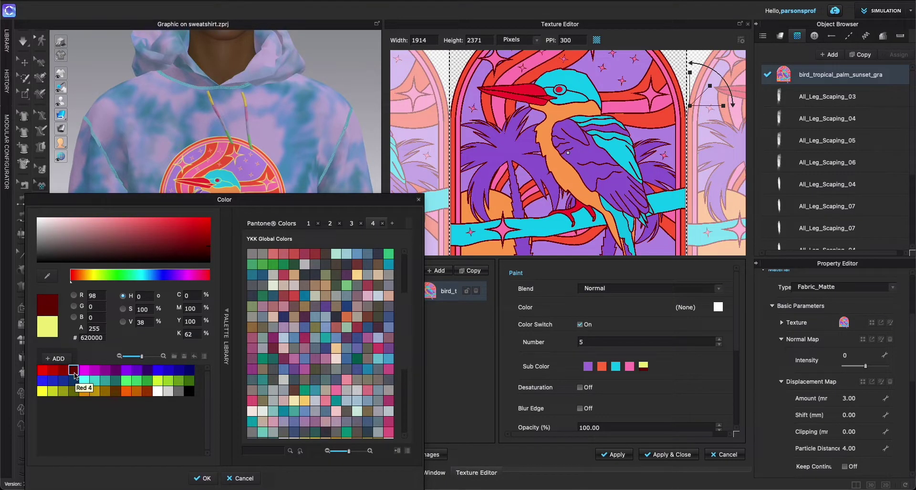
left_click(59, 382)
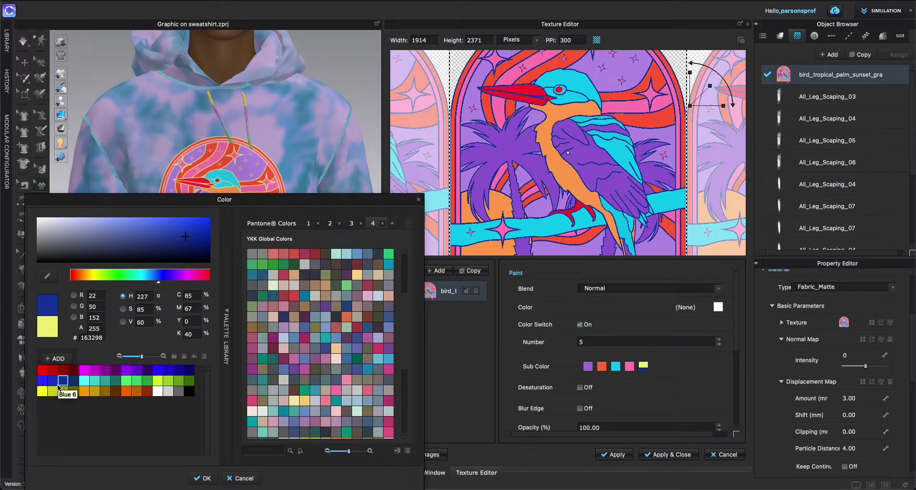
left_click(158, 382)
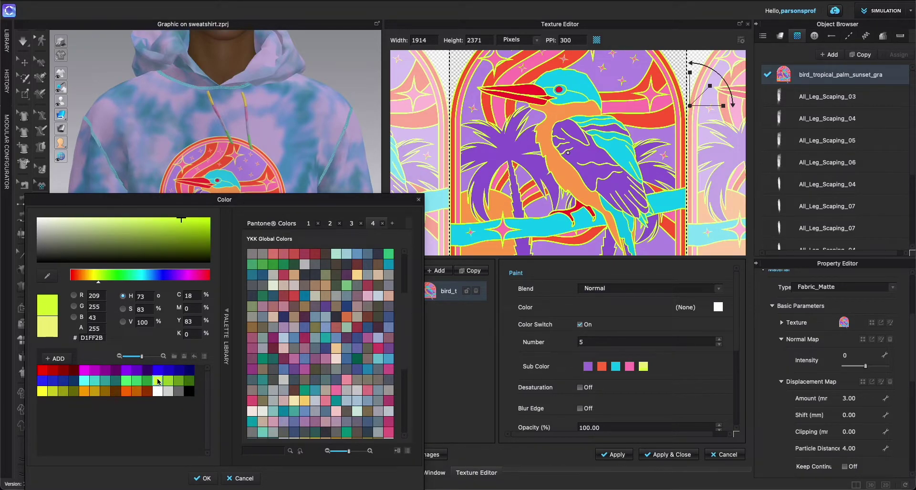
left_click(115, 381)
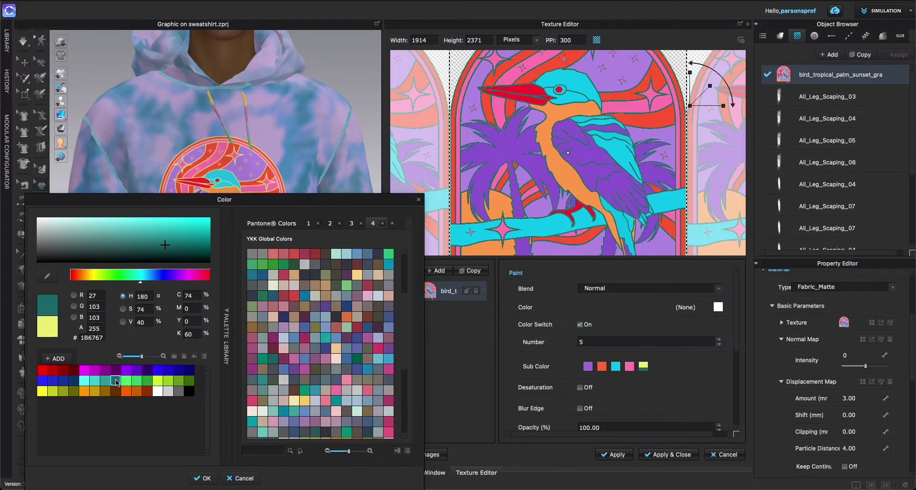
left_click(136, 392)
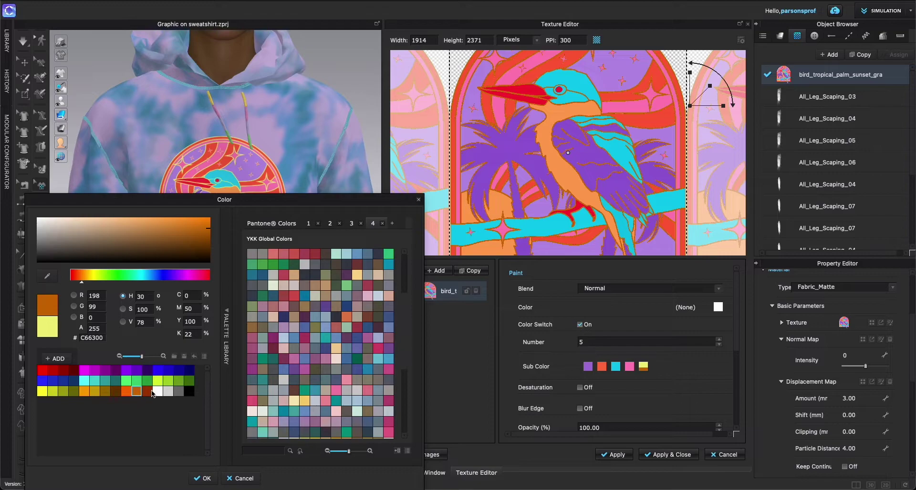
left_click(148, 392)
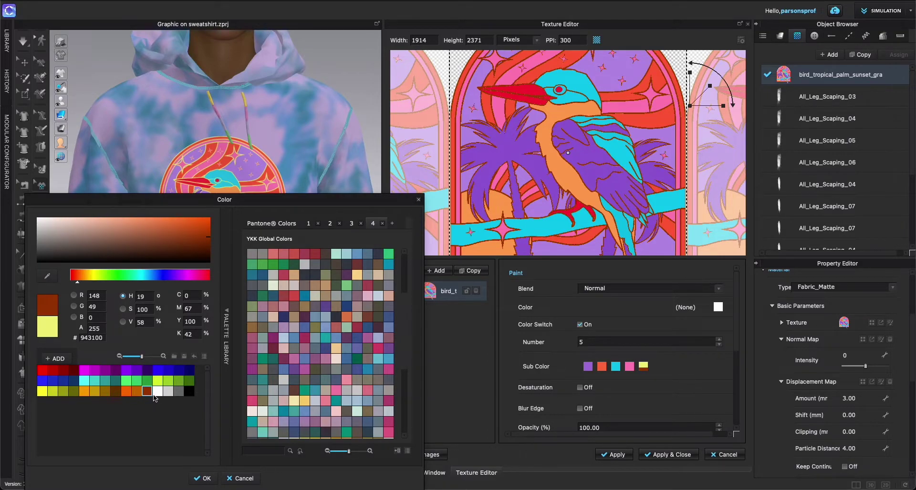
left_click(146, 371)
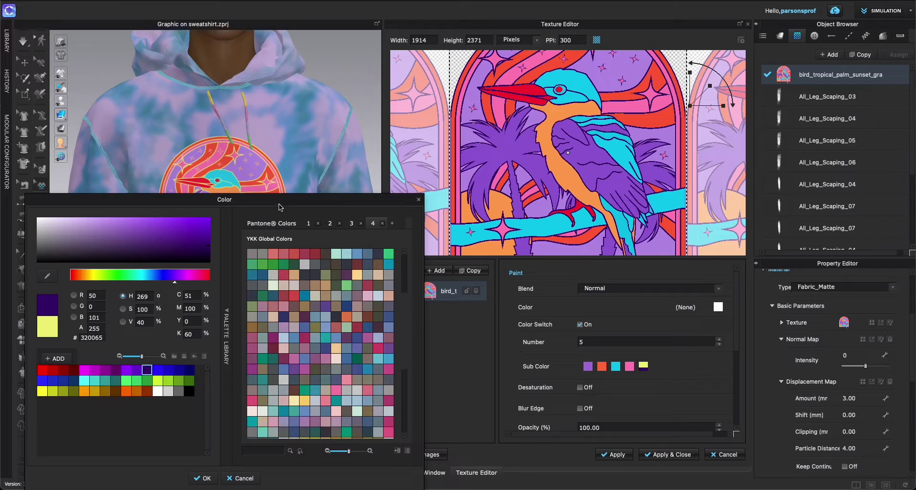
Step: Choose the dark red 620000 swatch for the bird's yellow outline in the colour picker
left_click_drag(278, 201, 276, 248)
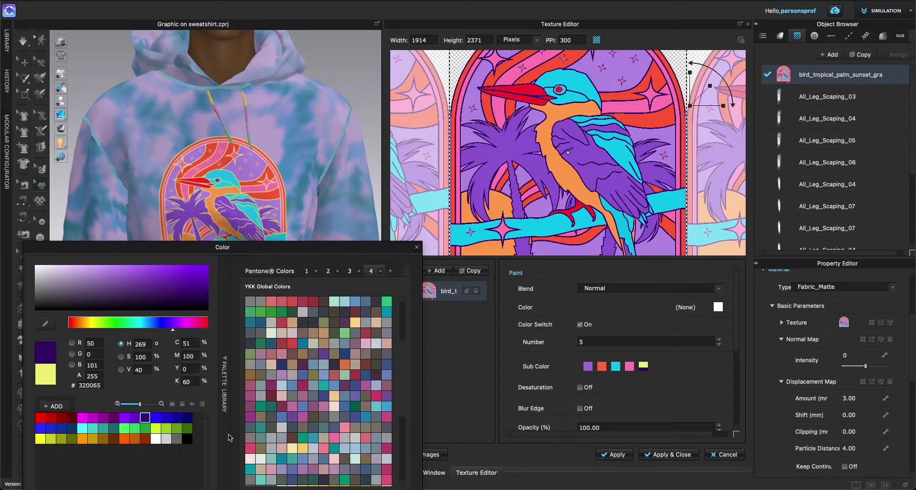
left_click(72, 418)
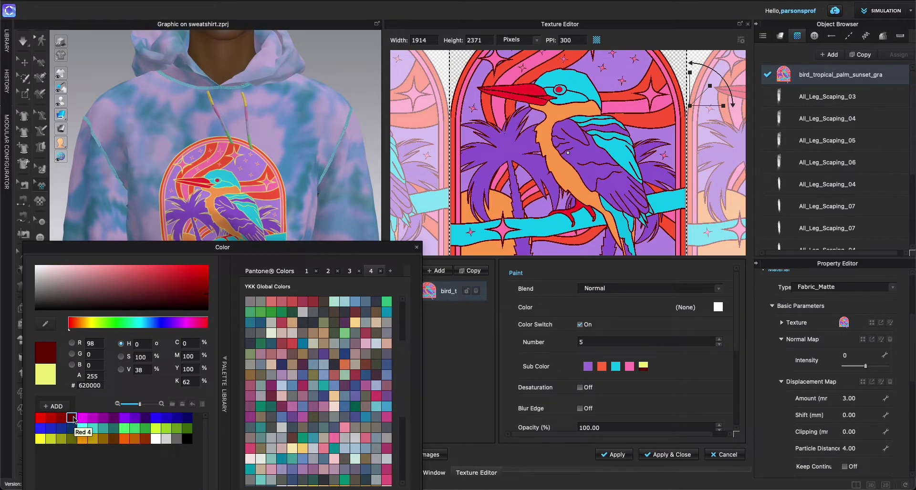
left_click_drag(284, 254, 282, 144)
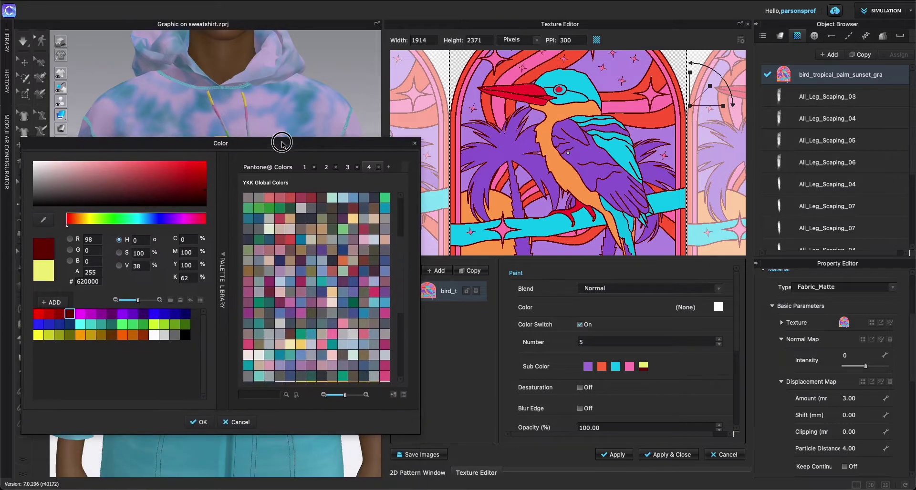
Step: Confirm dark red 620000 and apply it so the hoodie's bird print refreshes
left_click(203, 417)
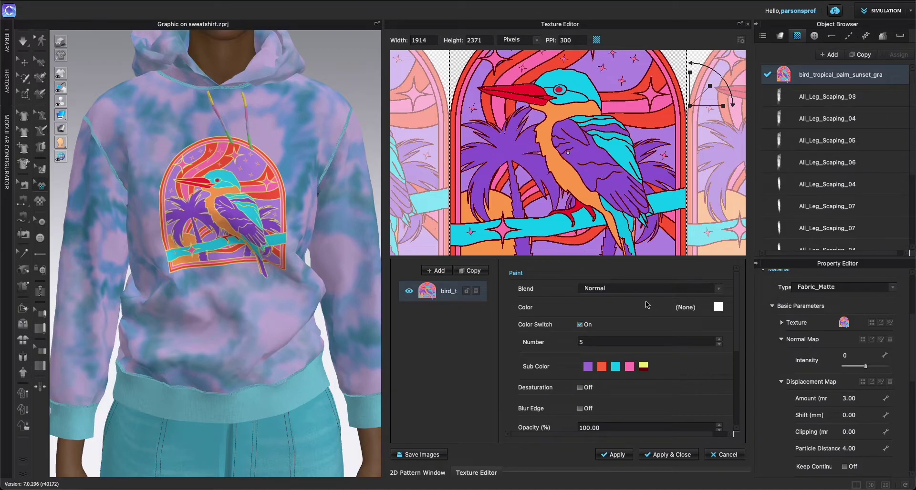
left_click(613, 455)
left_click(615, 455)
left_click(616, 456)
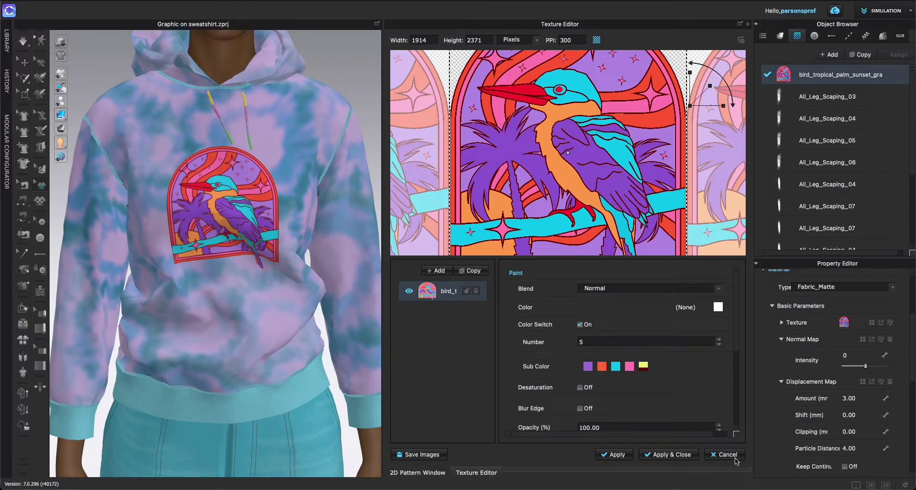
left_click(666, 455)
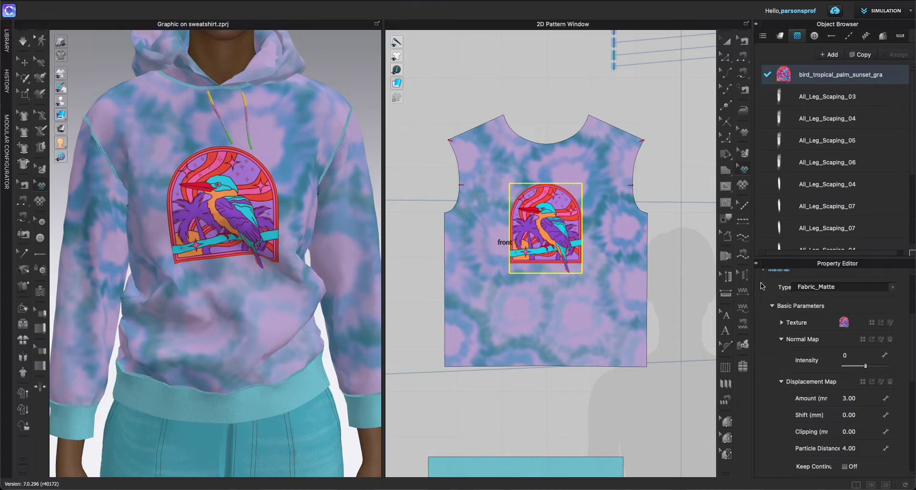
left_click(890, 324)
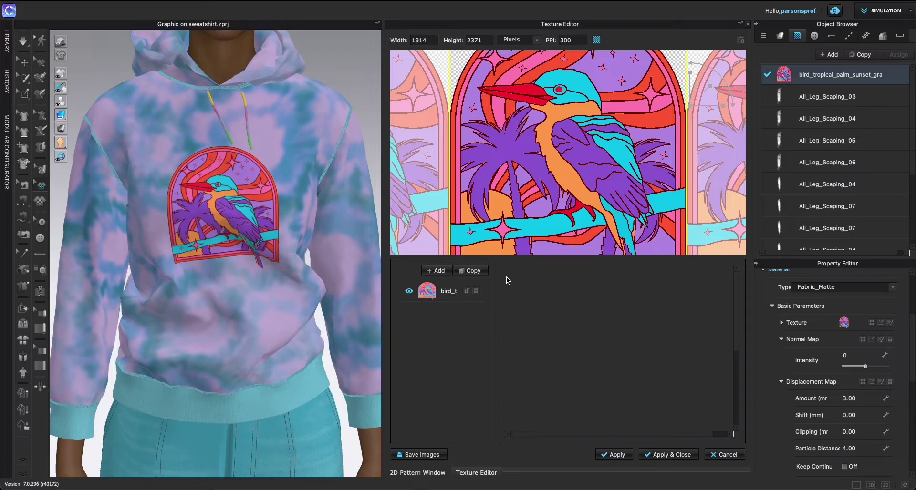
left_click(433, 292)
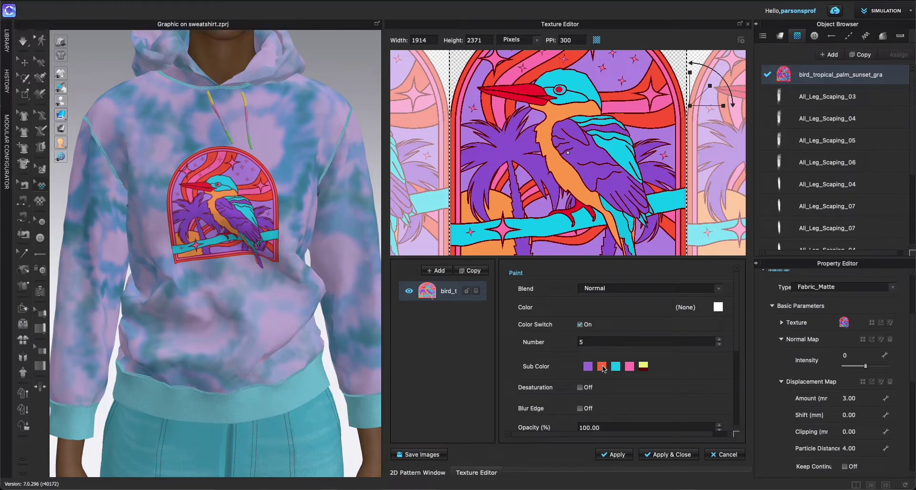
Step: Preview yellow for the pink sub colour, then discard it and close the picker
left_click(628, 367)
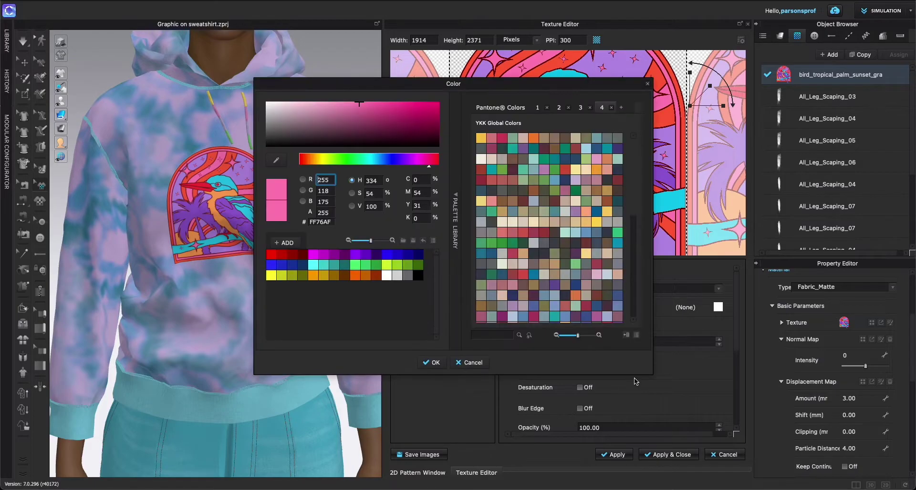
left_click(596, 222)
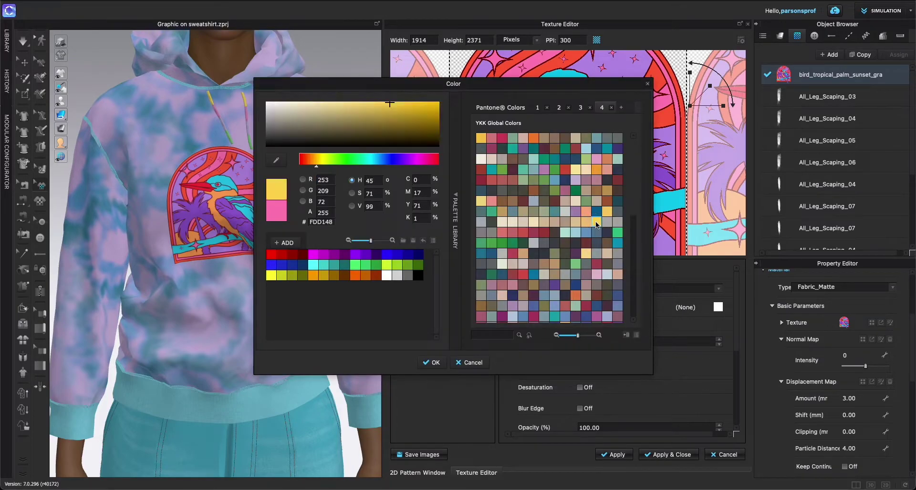
mouse_move(498, 88)
left_mouse_down()
mouse_move(267, 170)
mouse_move(256, 188)
left_mouse_up()
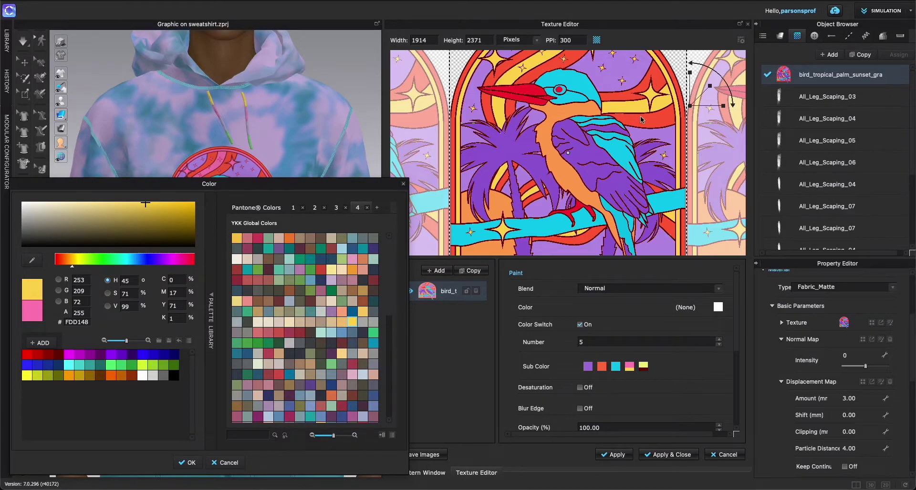
left_click(225, 463)
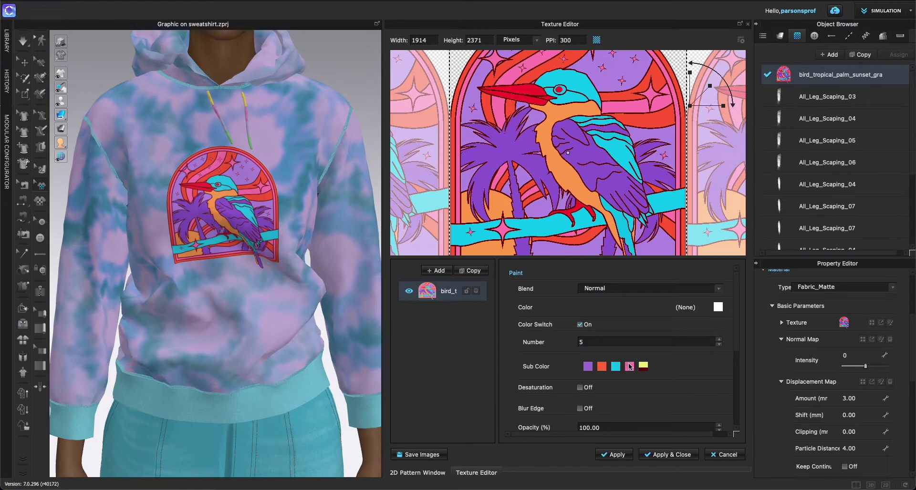
Step: Pick yellow FDD148 for the pink sub colour and confirm it
left_click(629, 366)
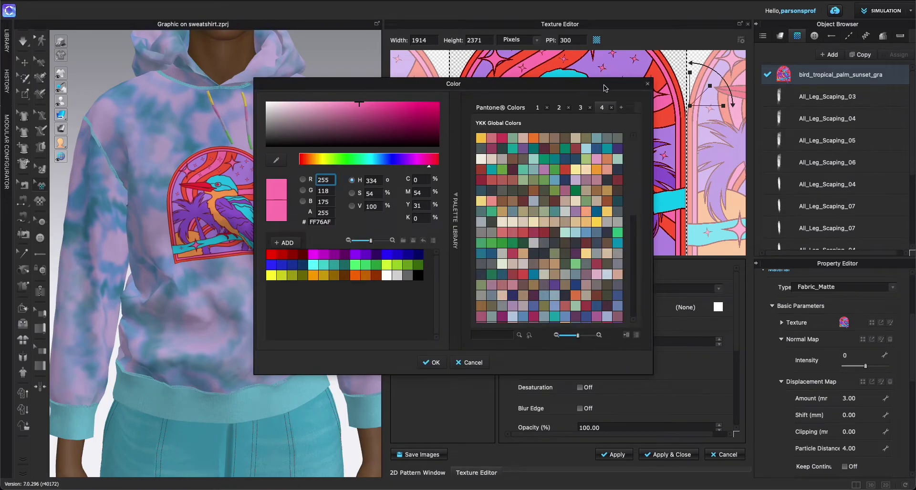
left_click_drag(605, 88, 379, 190)
left_click_drag(346, 217, 320, 249)
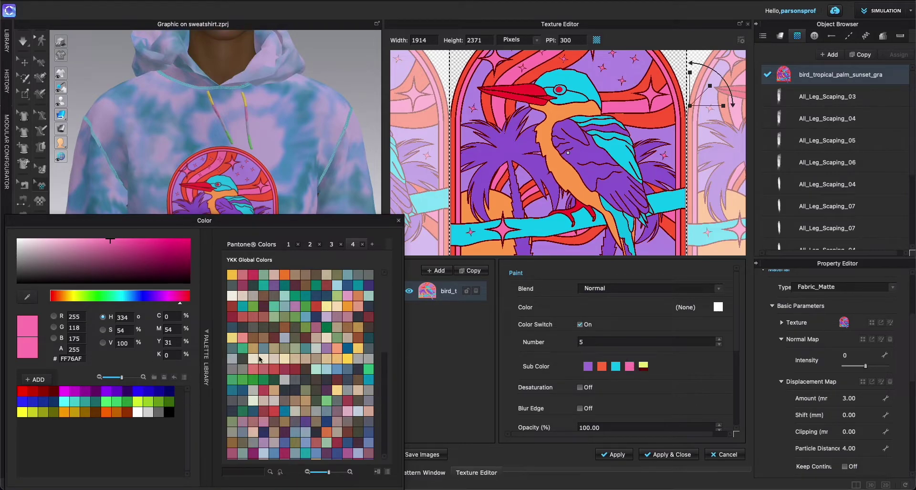
left_click(346, 357)
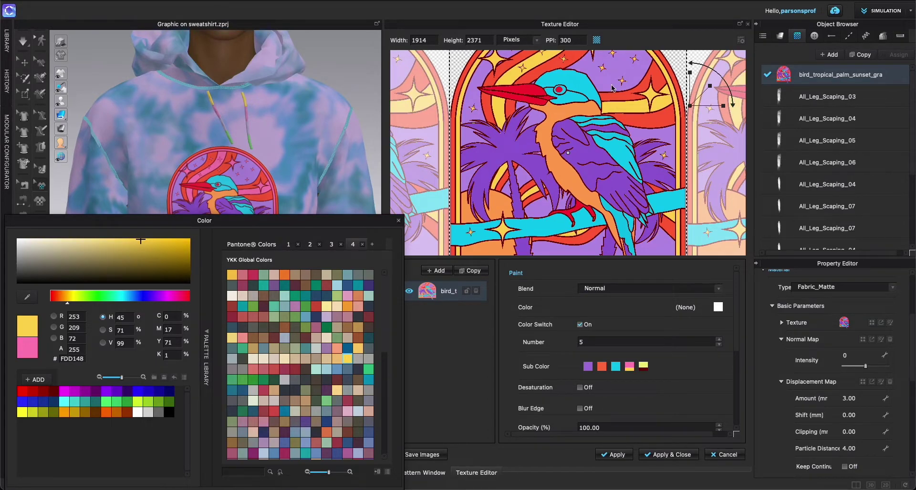
left_click_drag(250, 221, 262, 125)
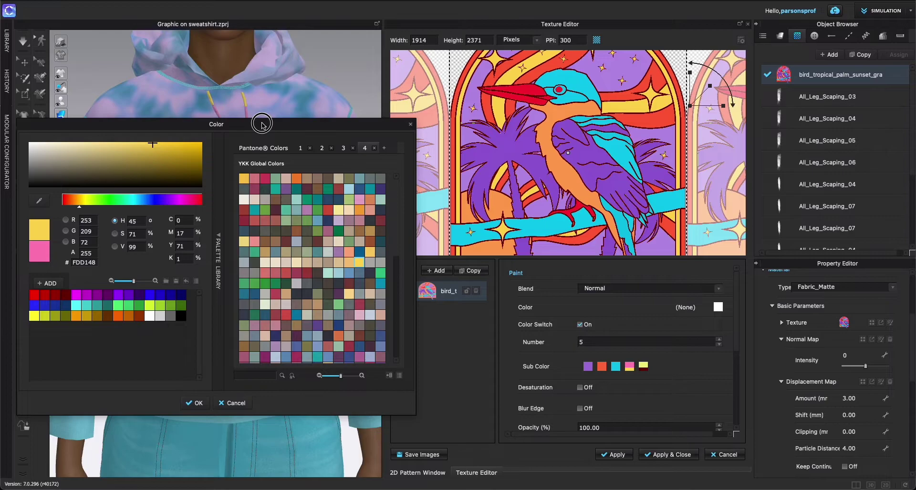
left_click(196, 404)
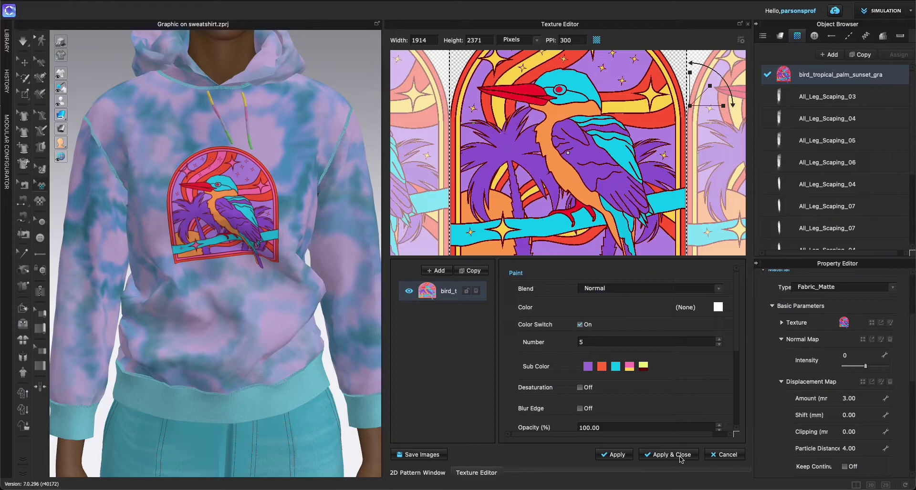
Step: Apply the yellow FDD148 recolour so the hoodie's bird print shows it
left_click(617, 454)
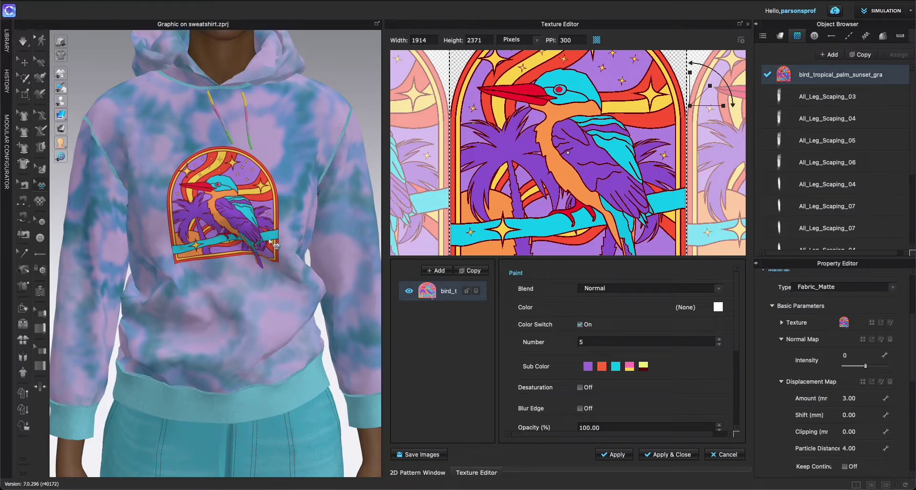
Step: Close the Texture Editor with Escape to return to the 2D Pattern Window
key("Escape")
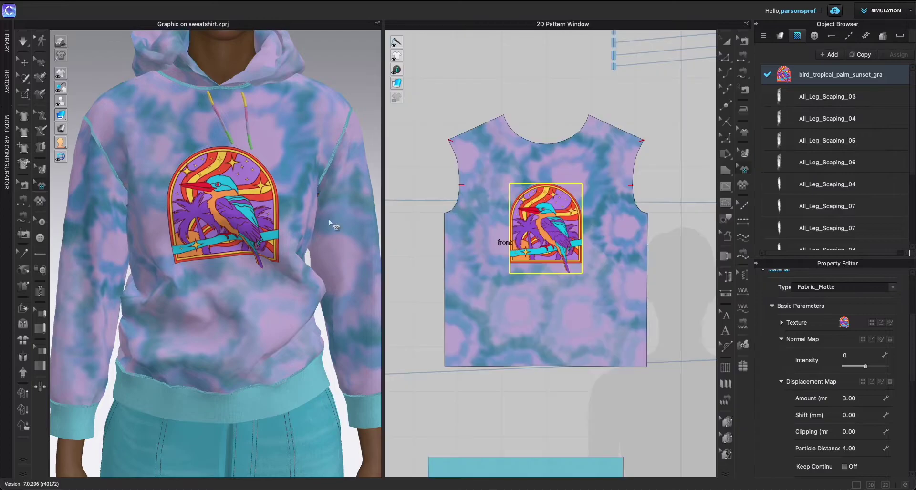